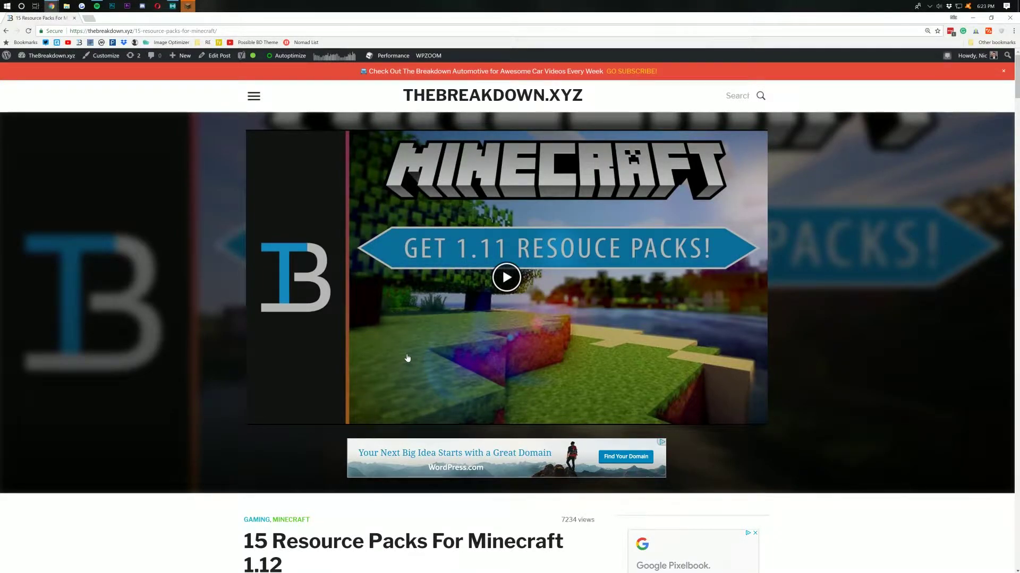
scroll(408, 359, down, 4)
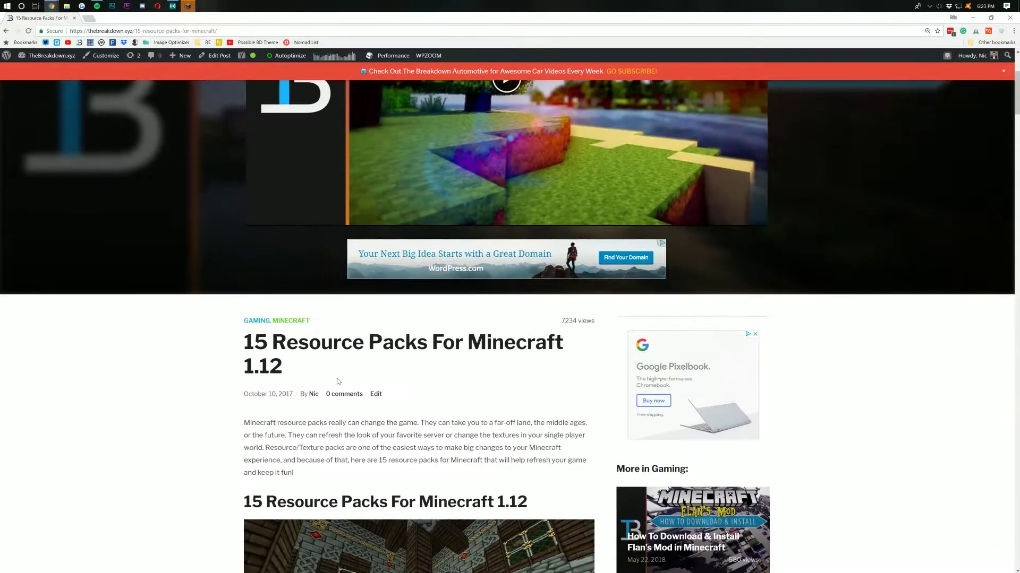
drag(272, 342, 417, 344)
click(329, 381)
scroll(289, 392, up, 4)
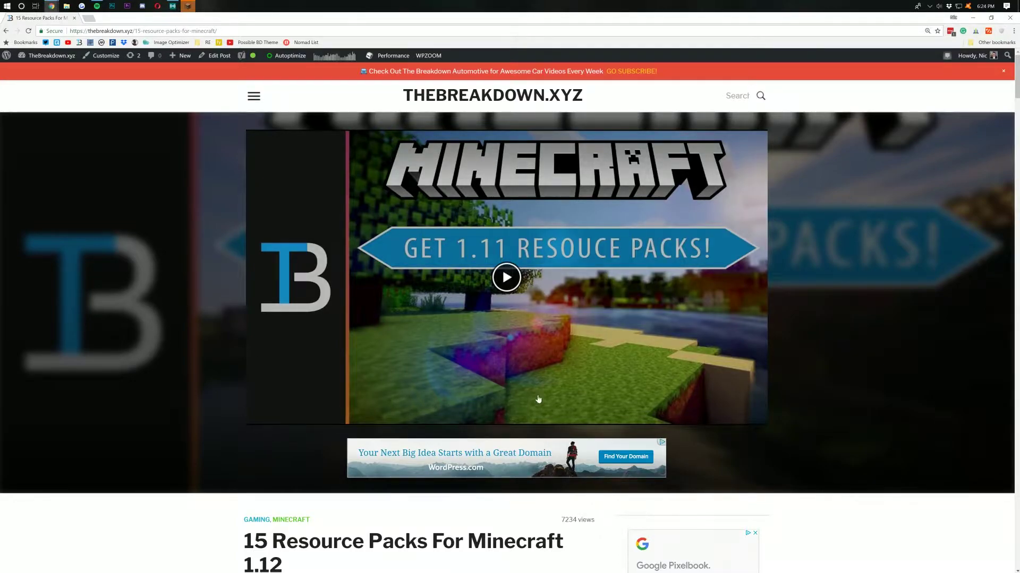
scroll(292, 318, down, 3)
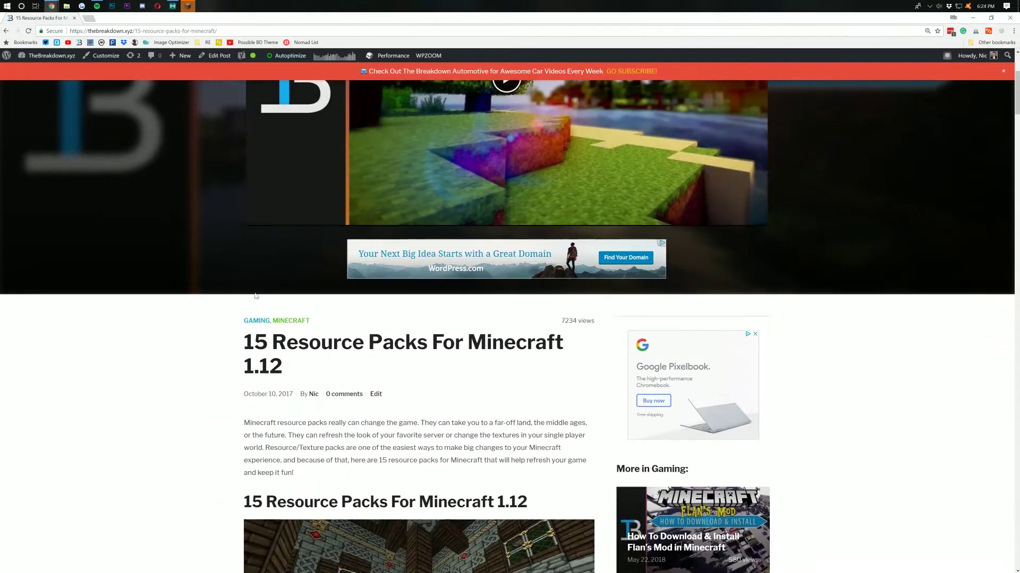
drag(239, 342, 371, 569)
click(362, 331)
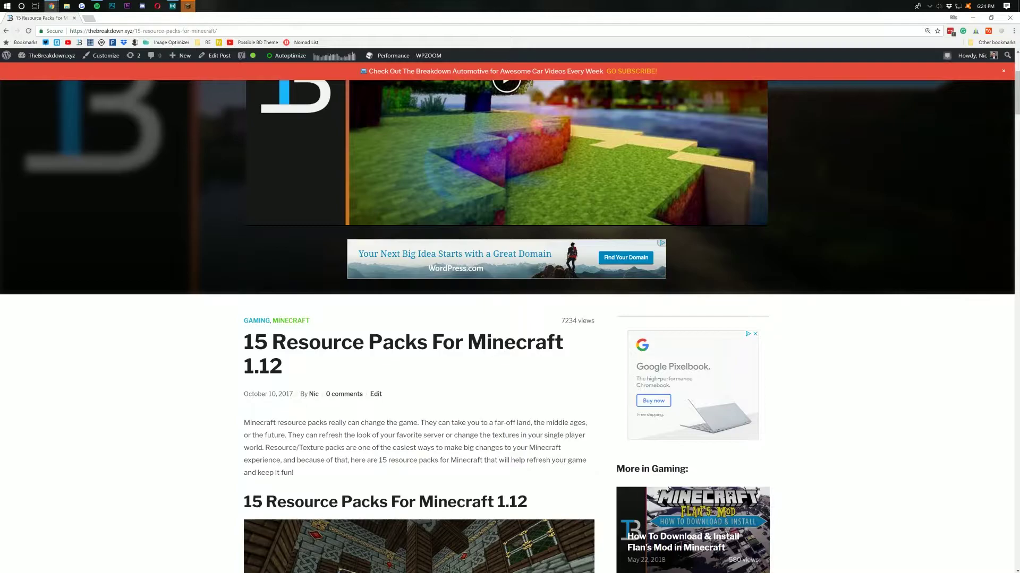
Find Dokucraft Dwarven in the article's resource pack list, open its download page and download the pack for Minecraft 1.12
scroll(405, 311, down, 10)
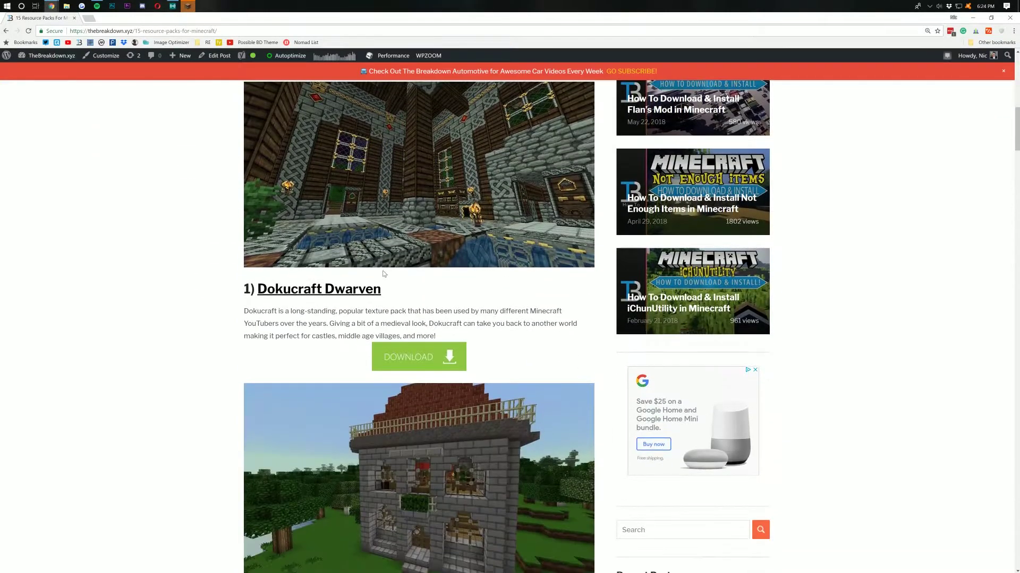
scroll(388, 341, down, 4)
scroll(387, 341, down, 4)
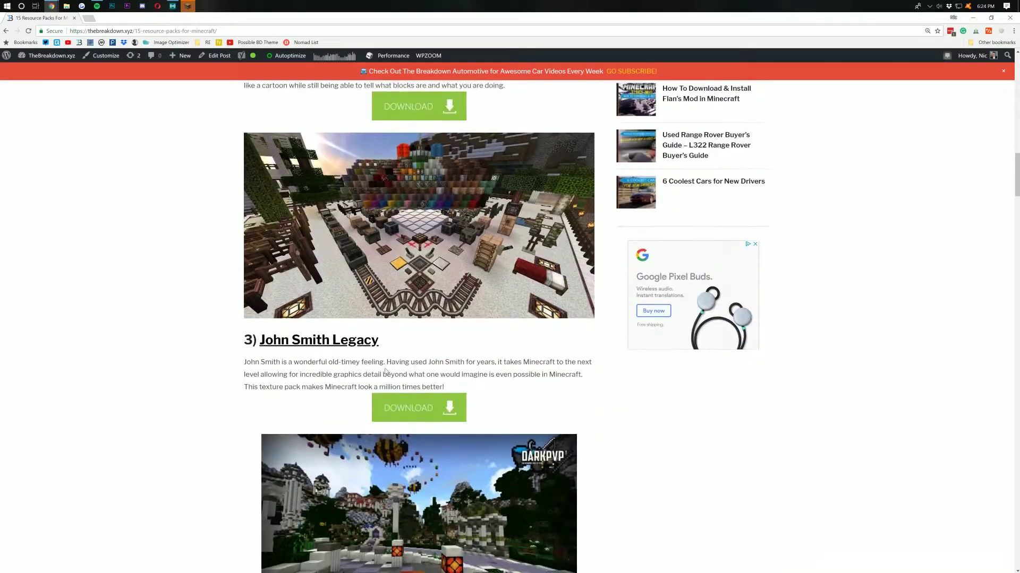
scroll(384, 371, up, 8)
scroll(386, 371, up, 4)
scroll(393, 337, down, 1)
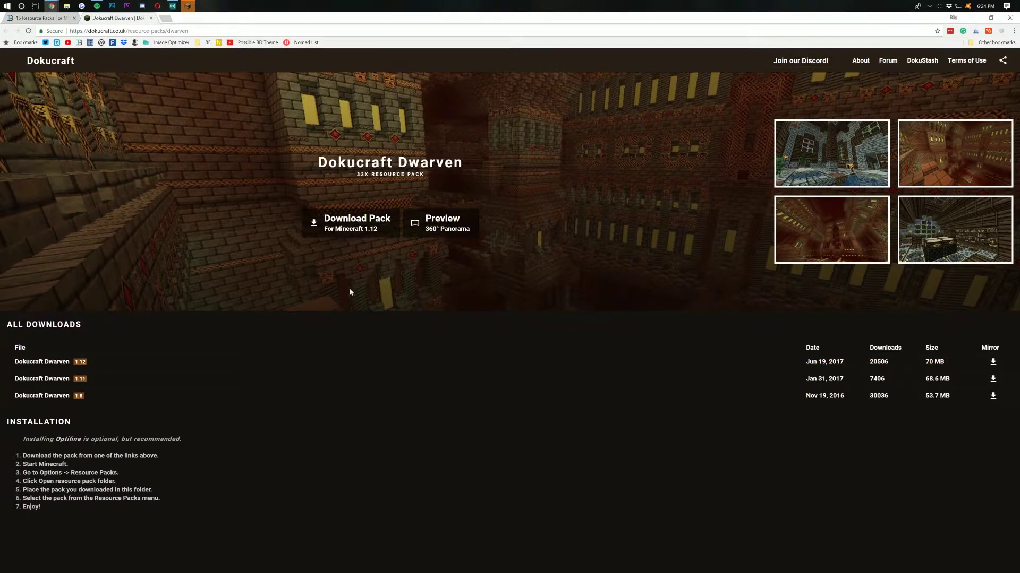
click(358, 231)
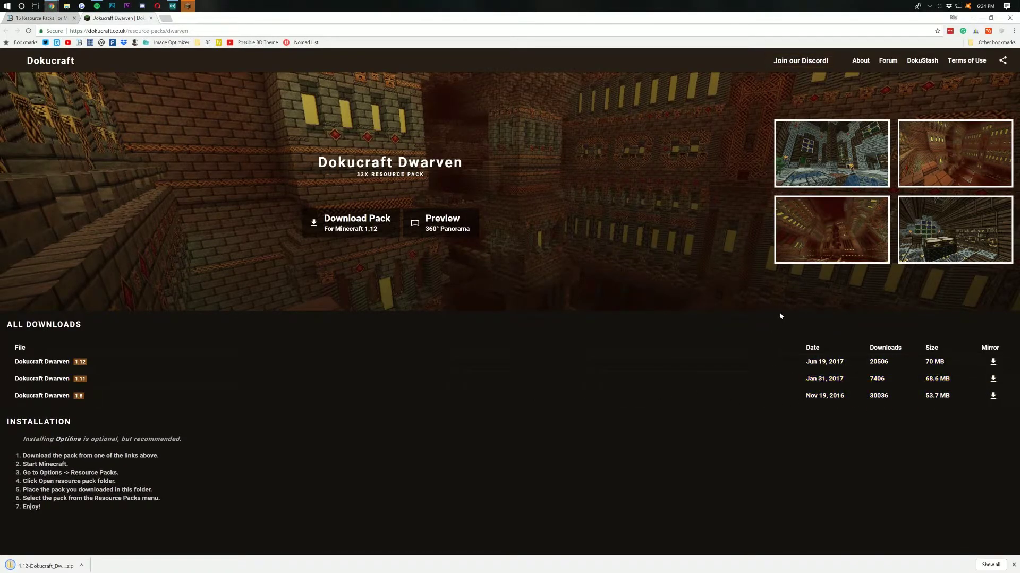
Minimize the browser to switch to Minecraft, then move the game window higher on the desktop and make it slightly taller
click(970, 20)
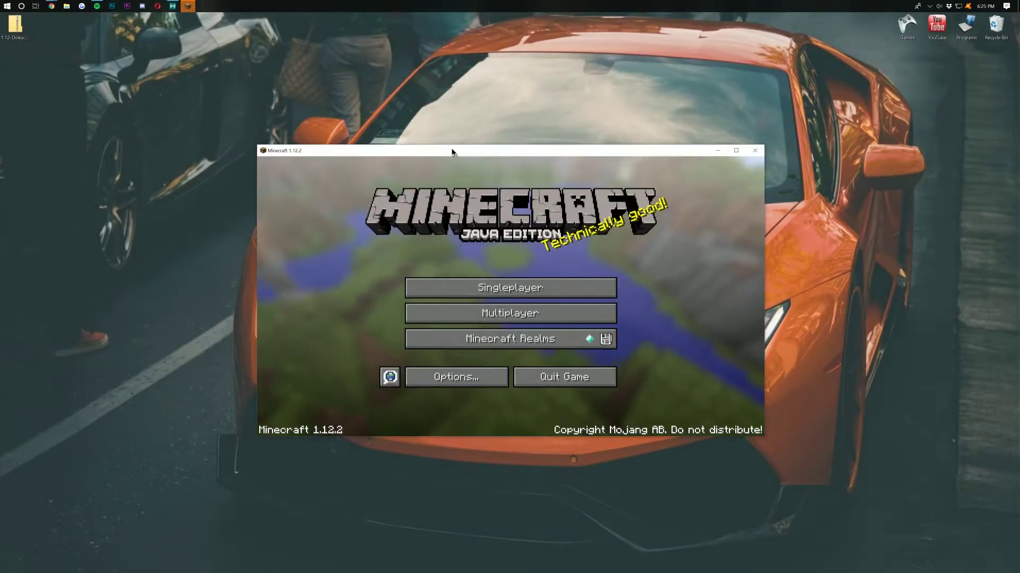
drag(460, 150, 446, 71)
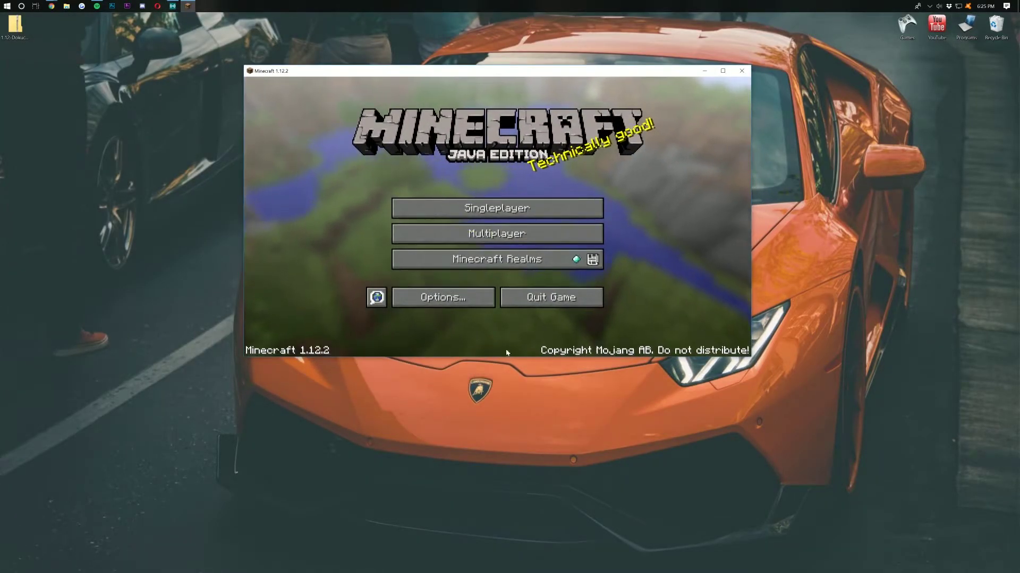
drag(500, 357, 500, 392)
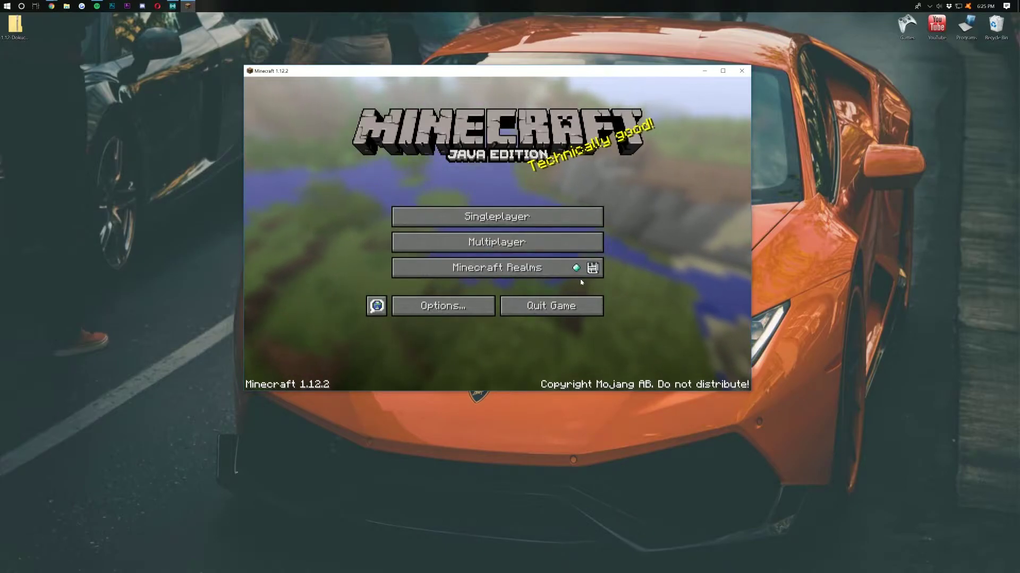
Open the resource pack folder from the game options, copy the downloaded 1.12-Dokucraft_Dwarven zip from the desktop into it and close the folder
click(451, 312)
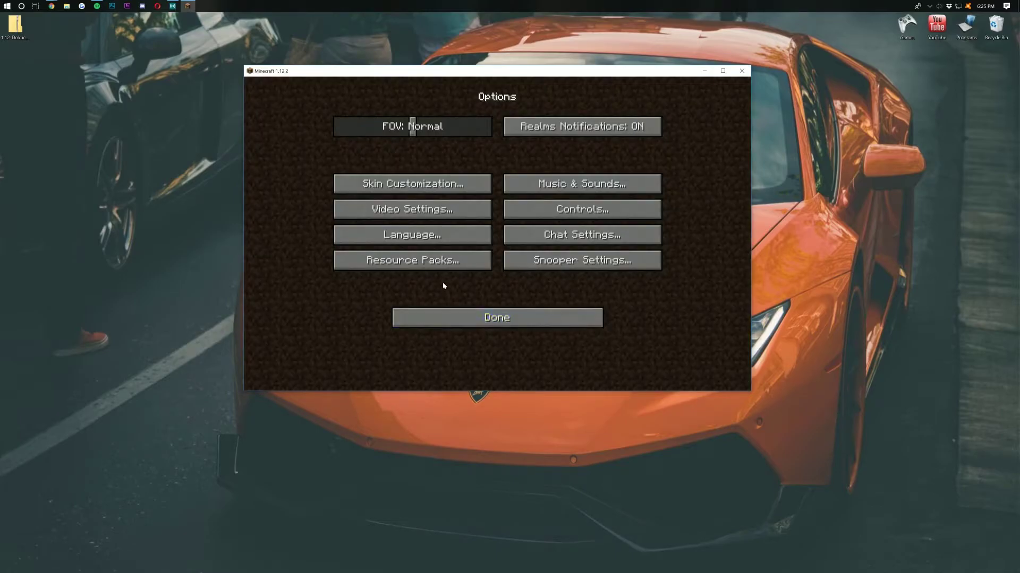
click(408, 262)
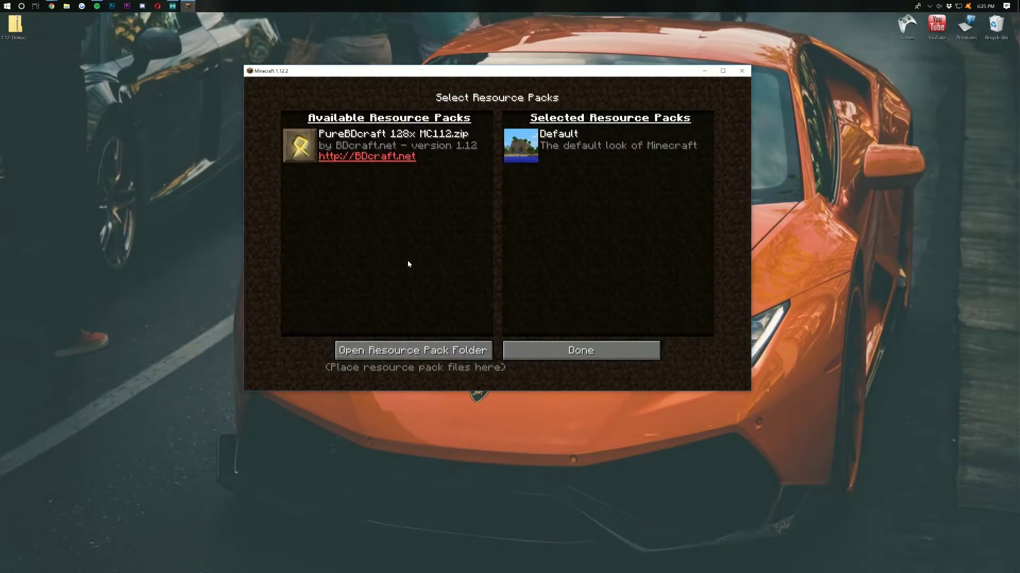
click(415, 352)
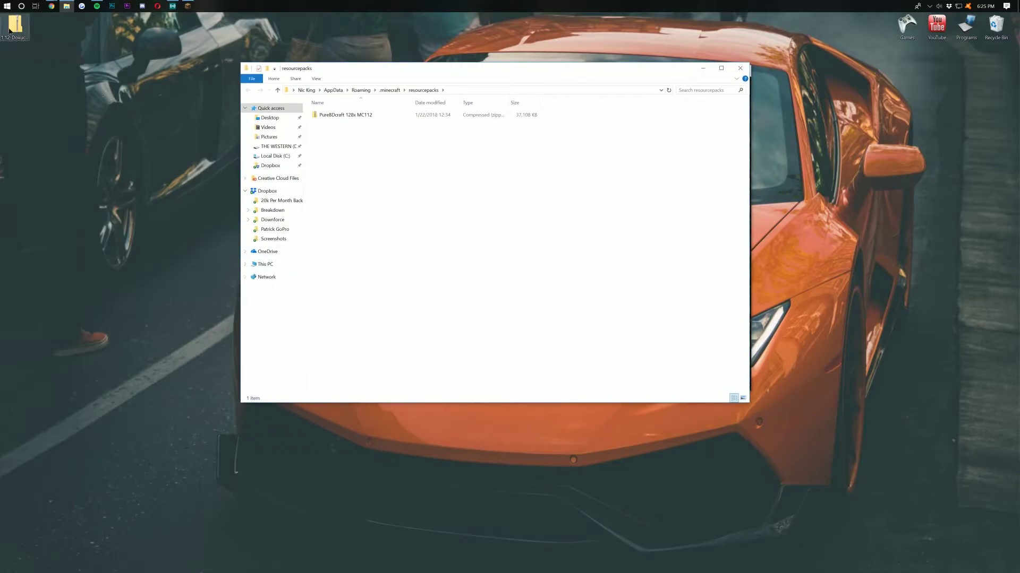
click(20, 44)
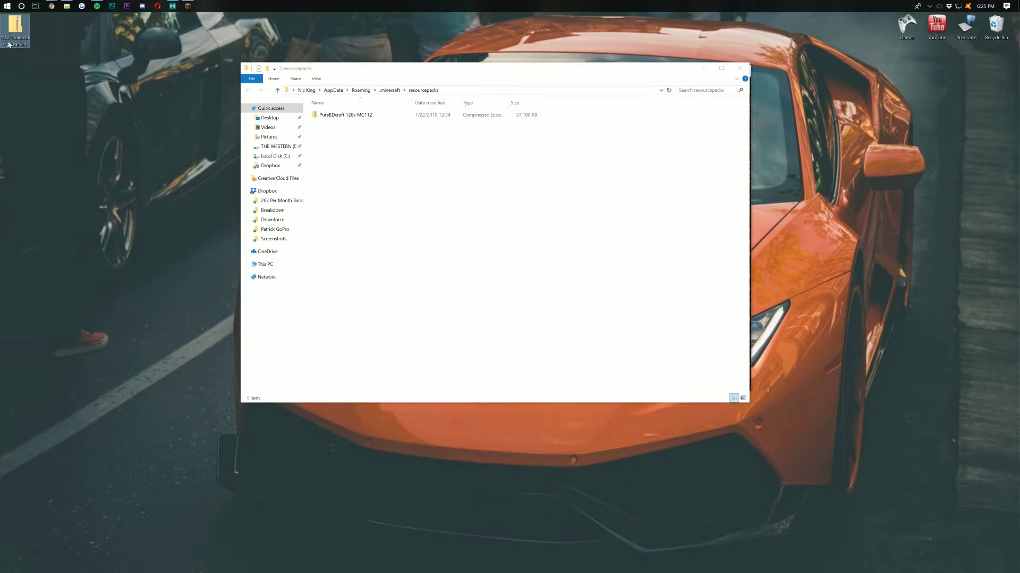
drag(16, 32, 509, 169)
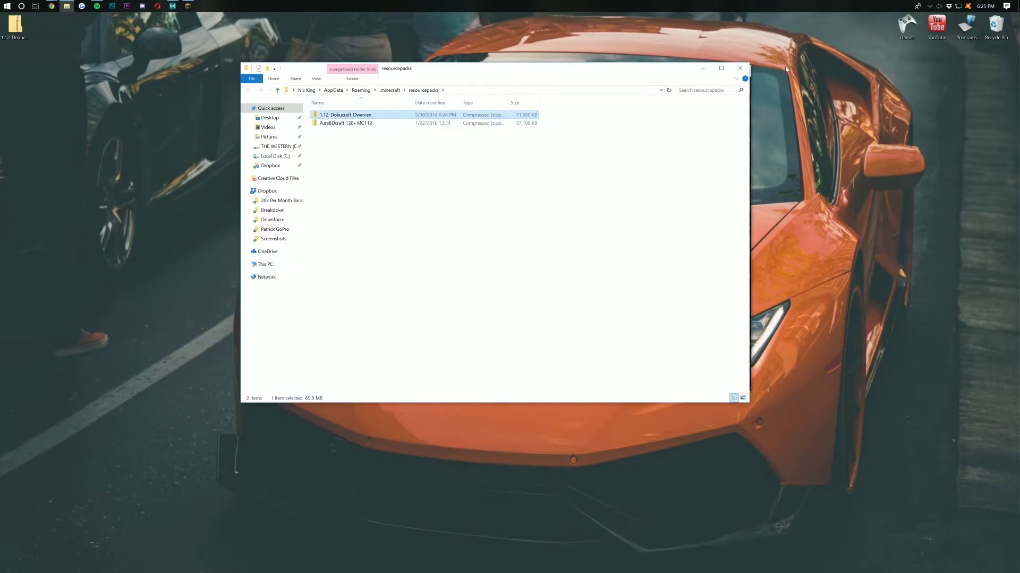
click(741, 68)
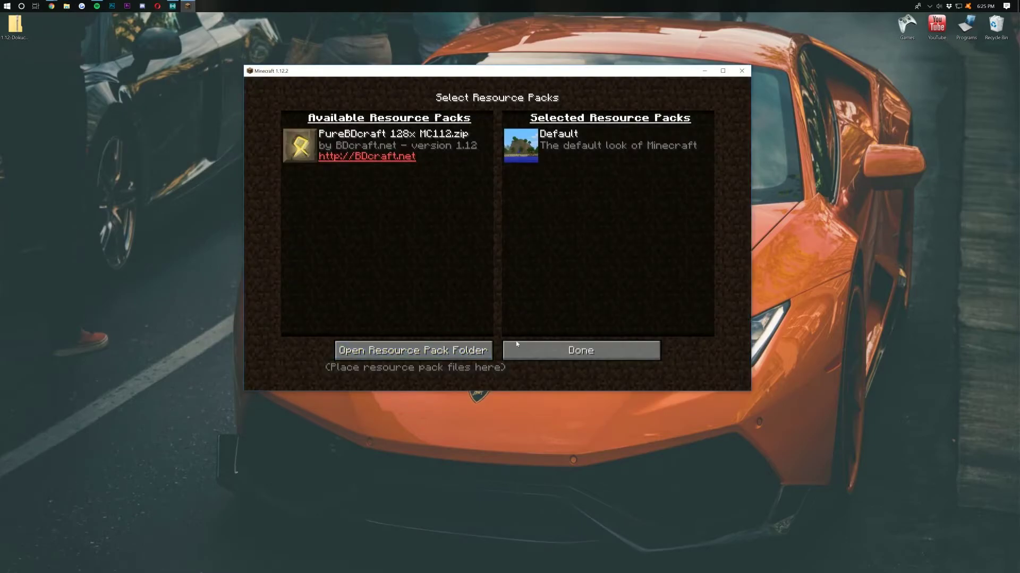
Reload the resource pack list, activate 1.12-Dokucraft_Dwarven.zip above the default pack and return to the title screen
click(565, 356)
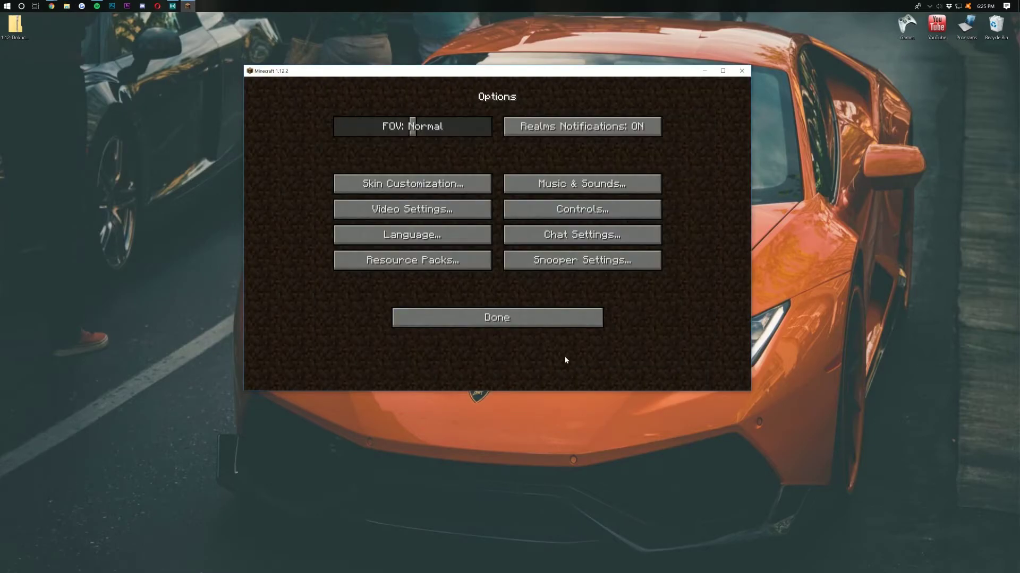
click(442, 267)
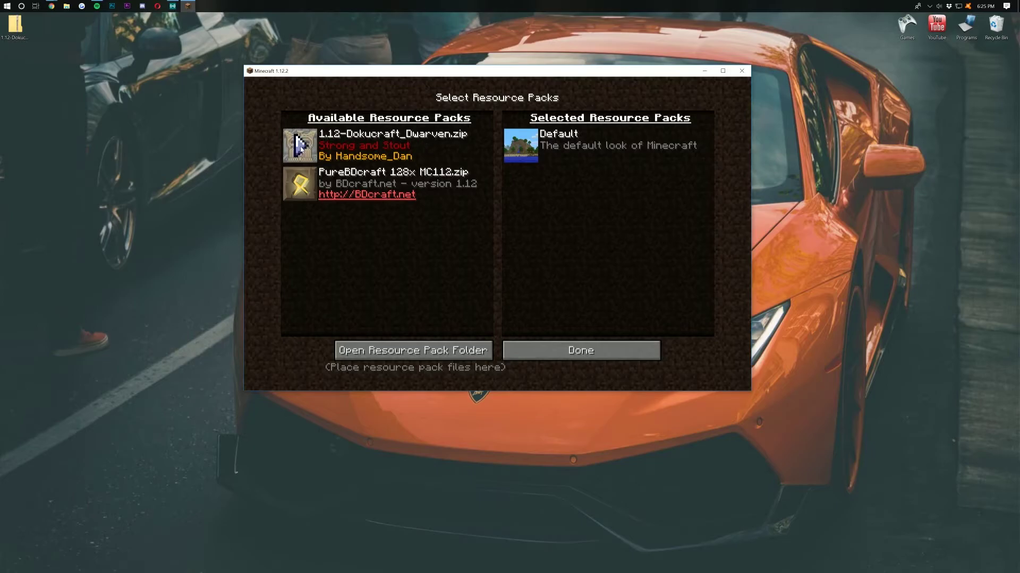
click(299, 146)
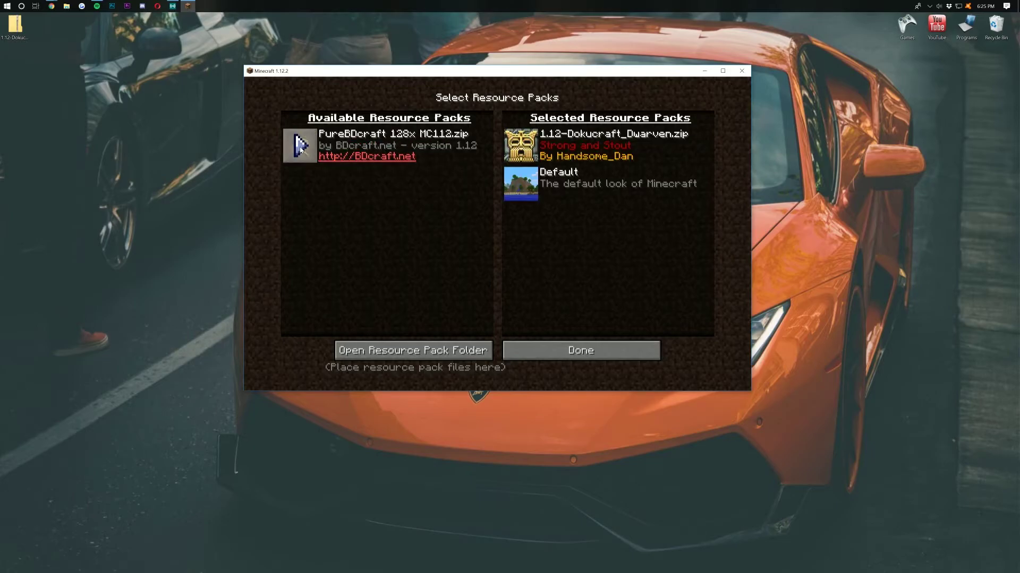
click(591, 351)
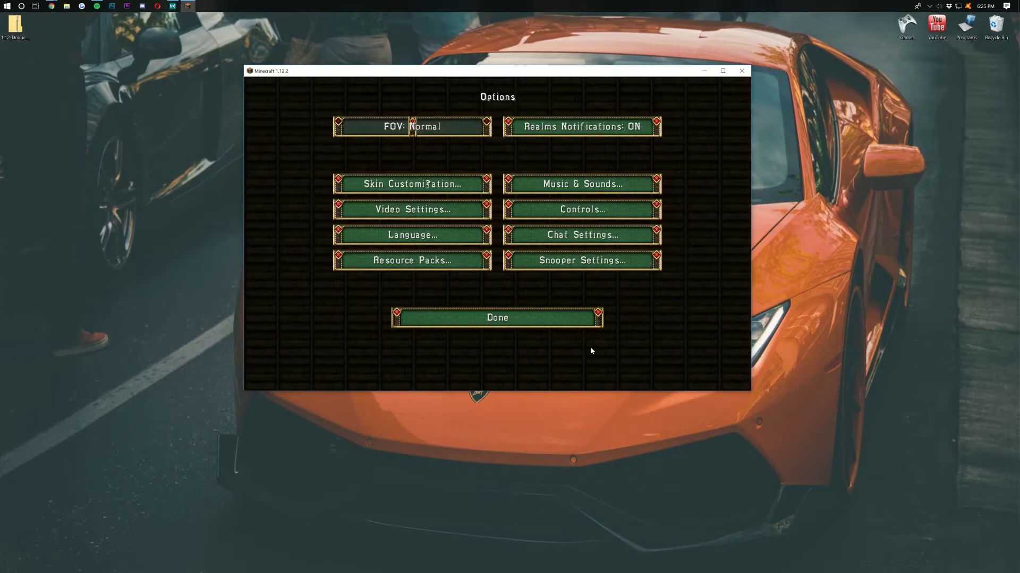
click(548, 319)
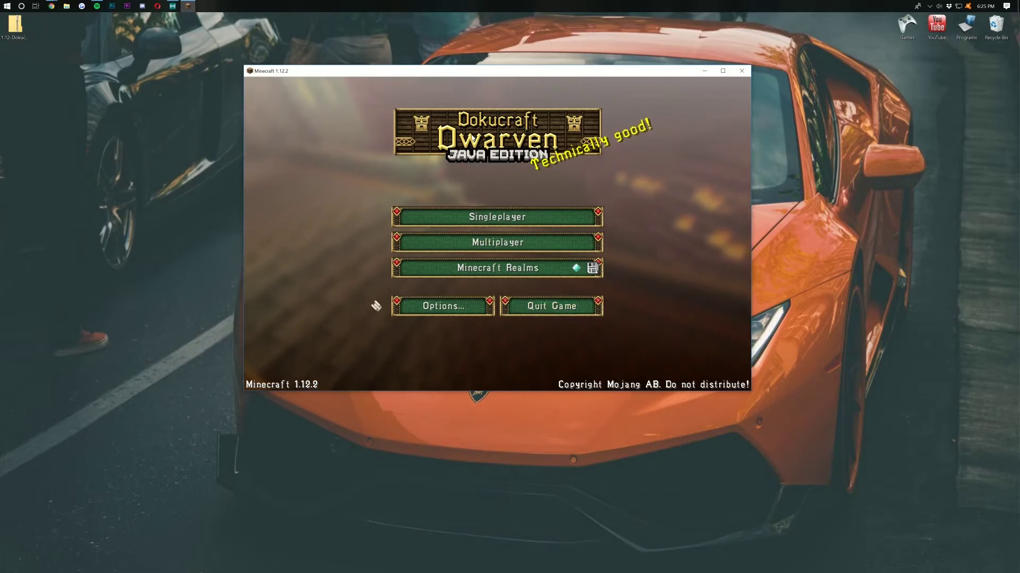
Load the singleplayer world "Floating islands (ENG)" and resurrect the character to view the pack in game
click(484, 218)
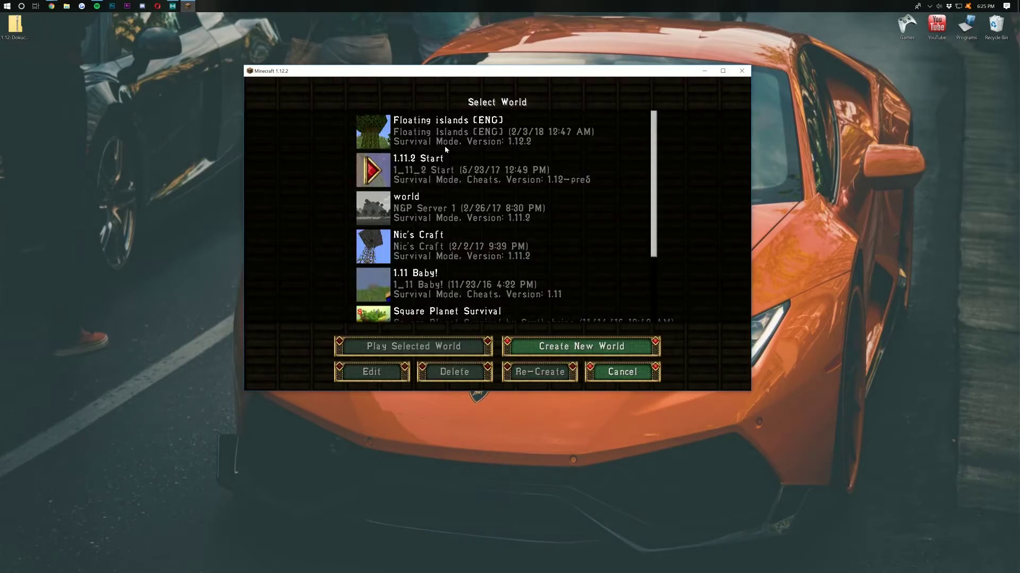
double_click(411, 142)
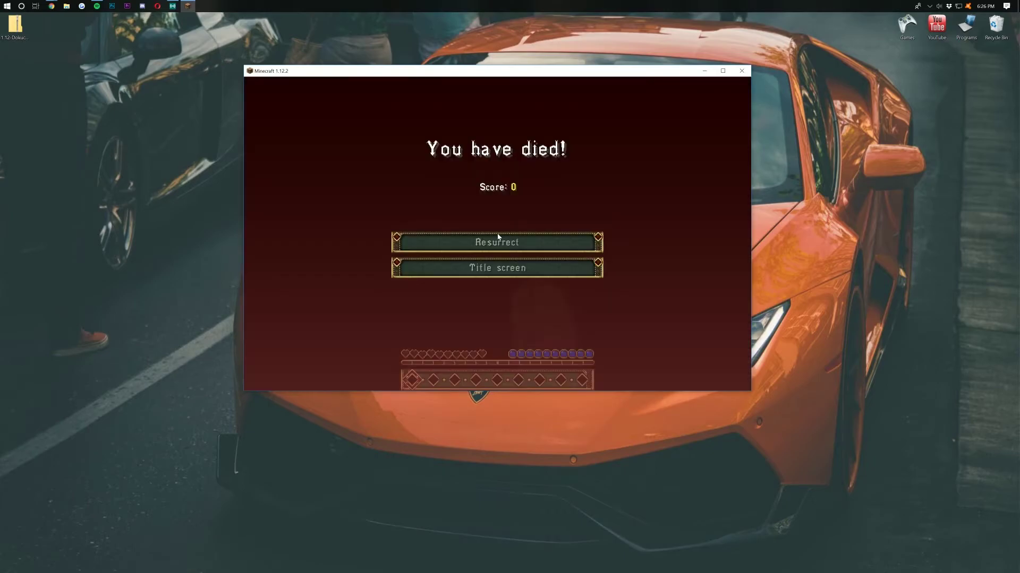
click(498, 242)
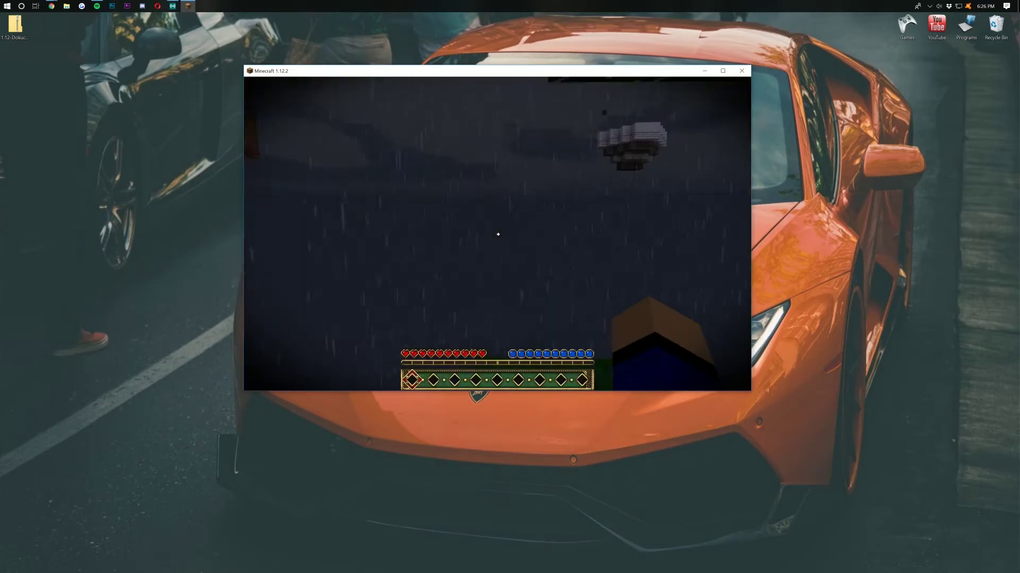